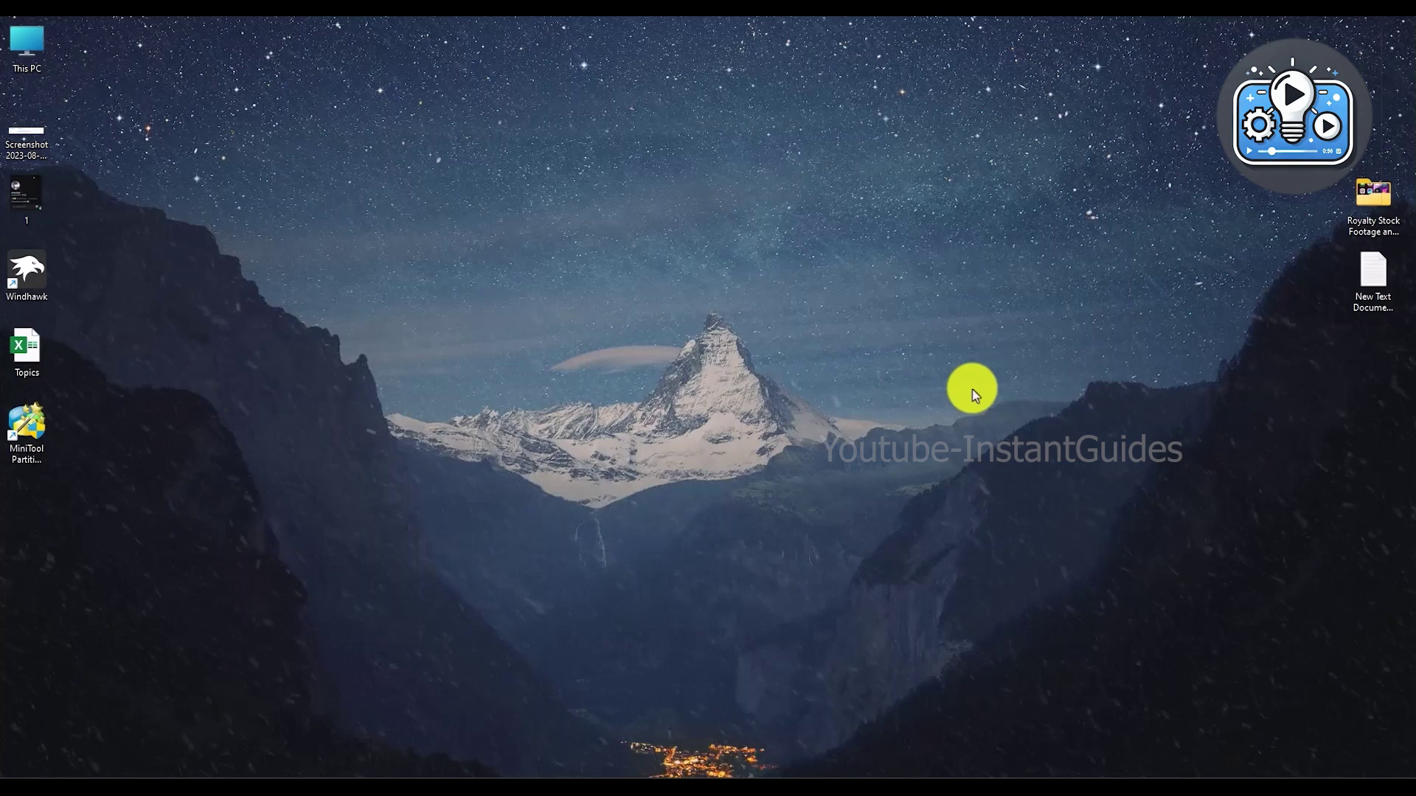
Step: Bring up the 'google sites' search results in the browser and maximize the window
left_click(463, 775)
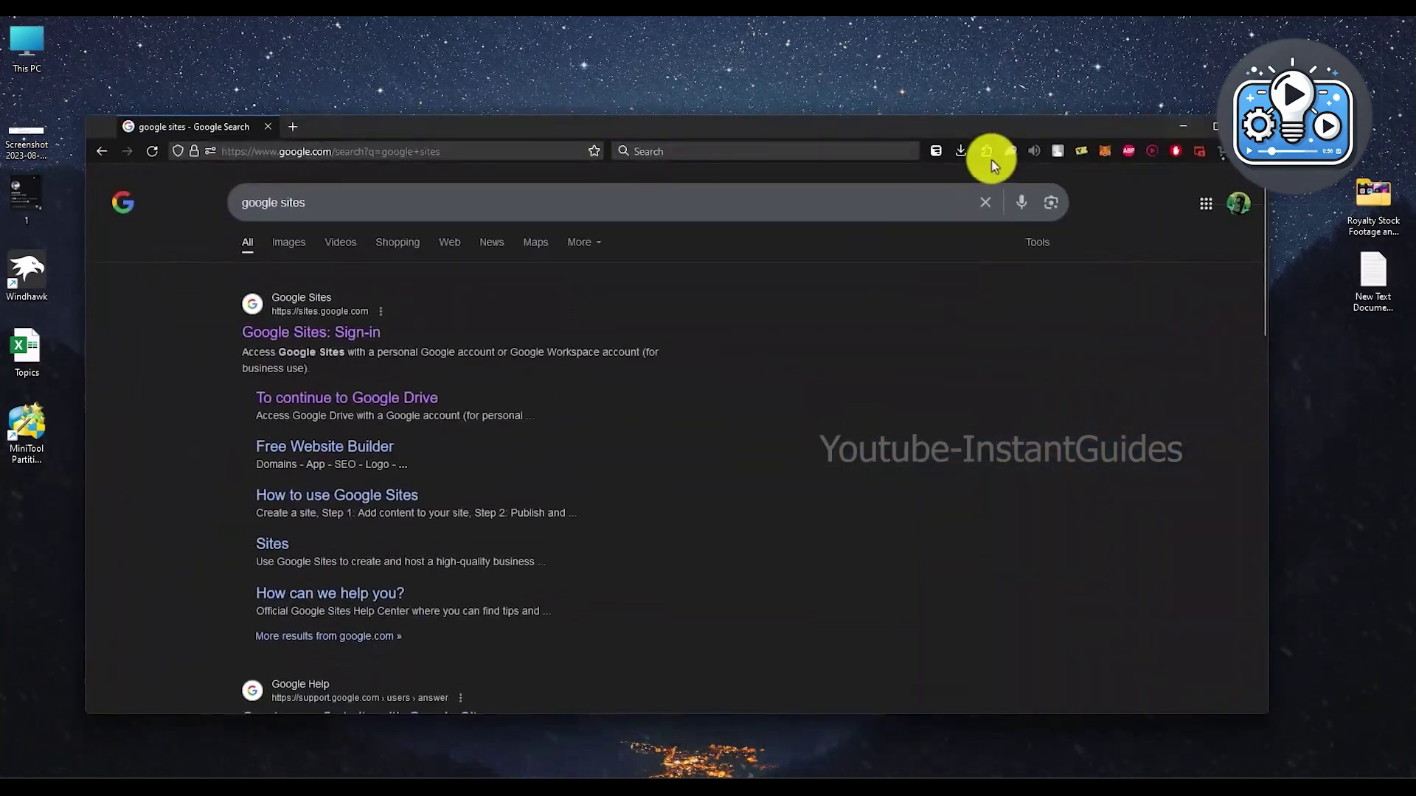
left_click(1249, 54)
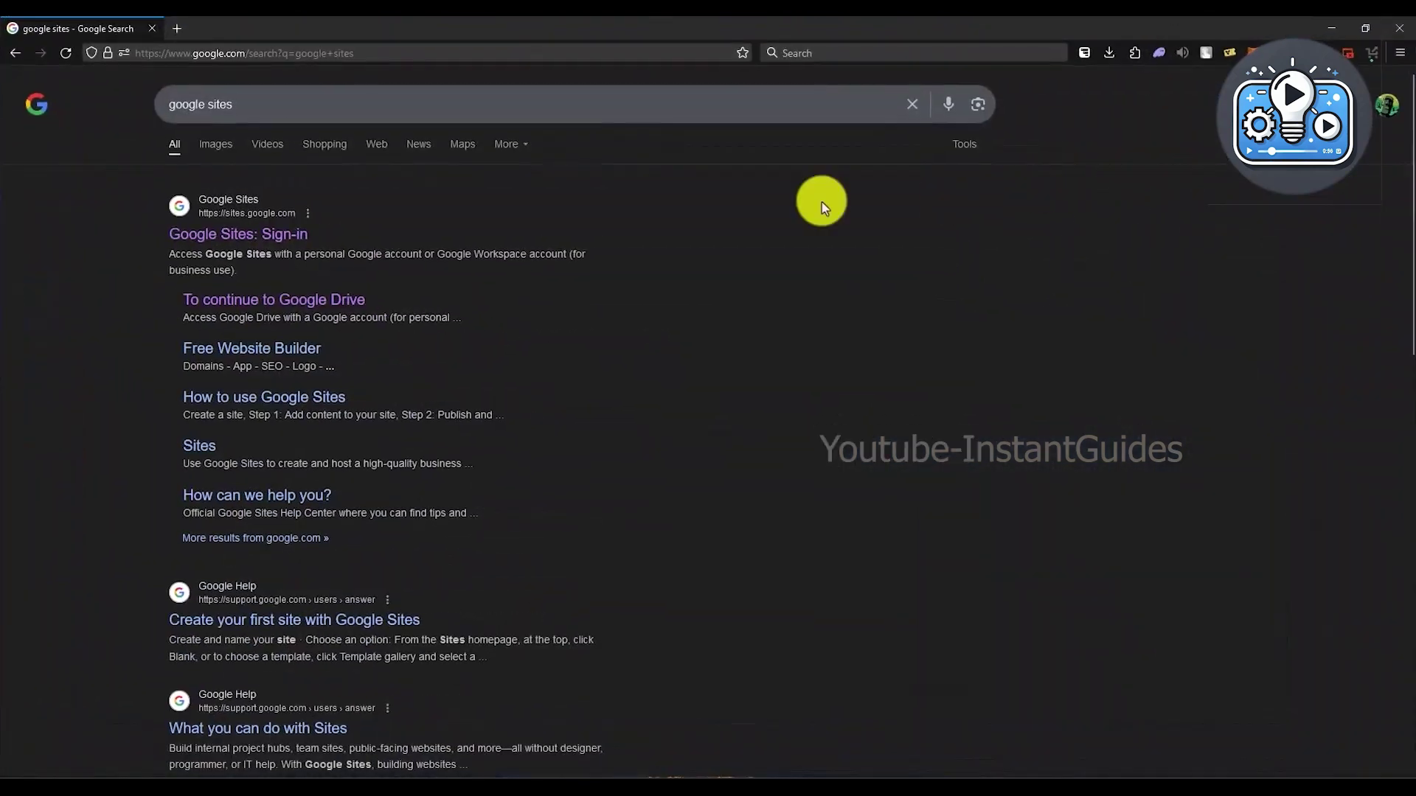
Step: Go to the Google Sites home page and open the Project site from Recent sites
left_click(252, 235)
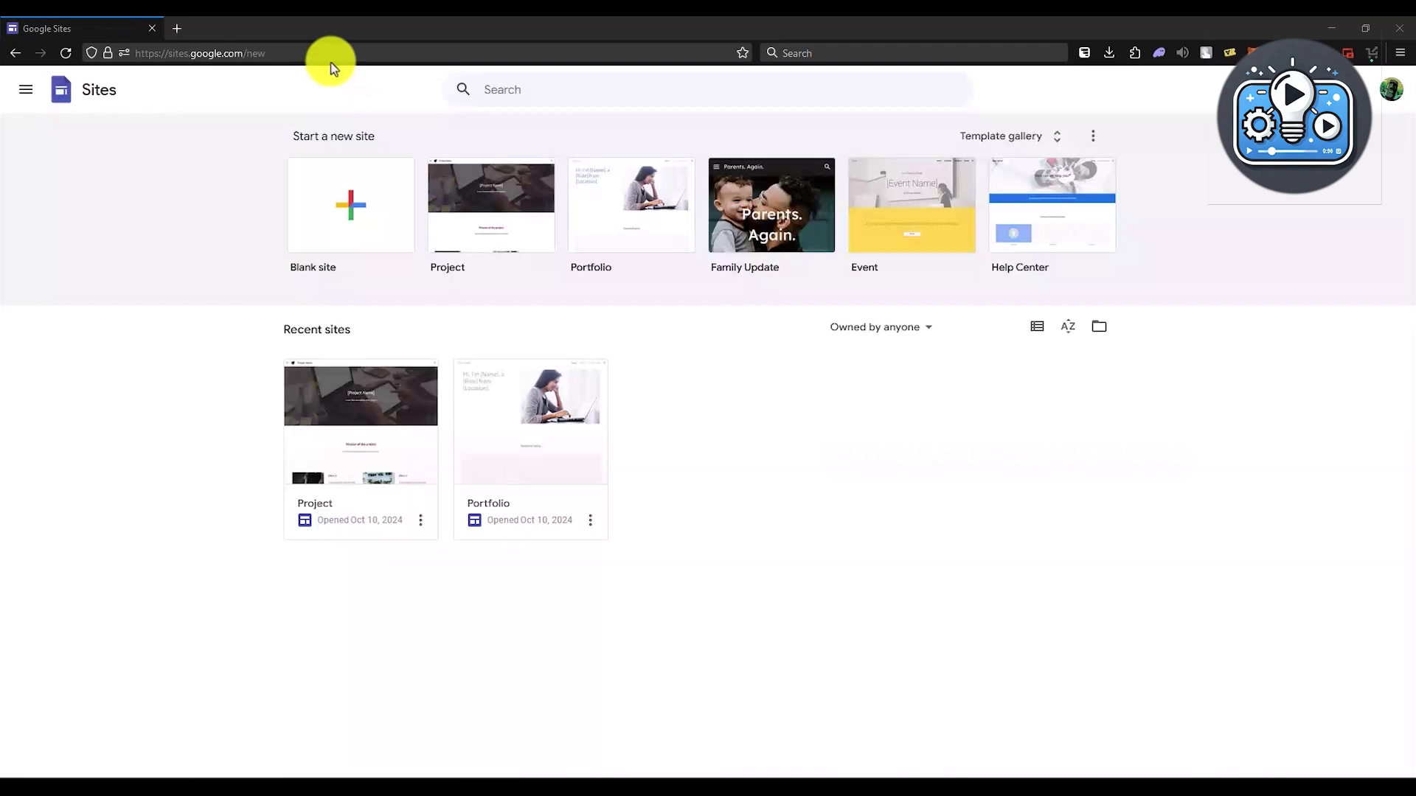
left_click(348, 443)
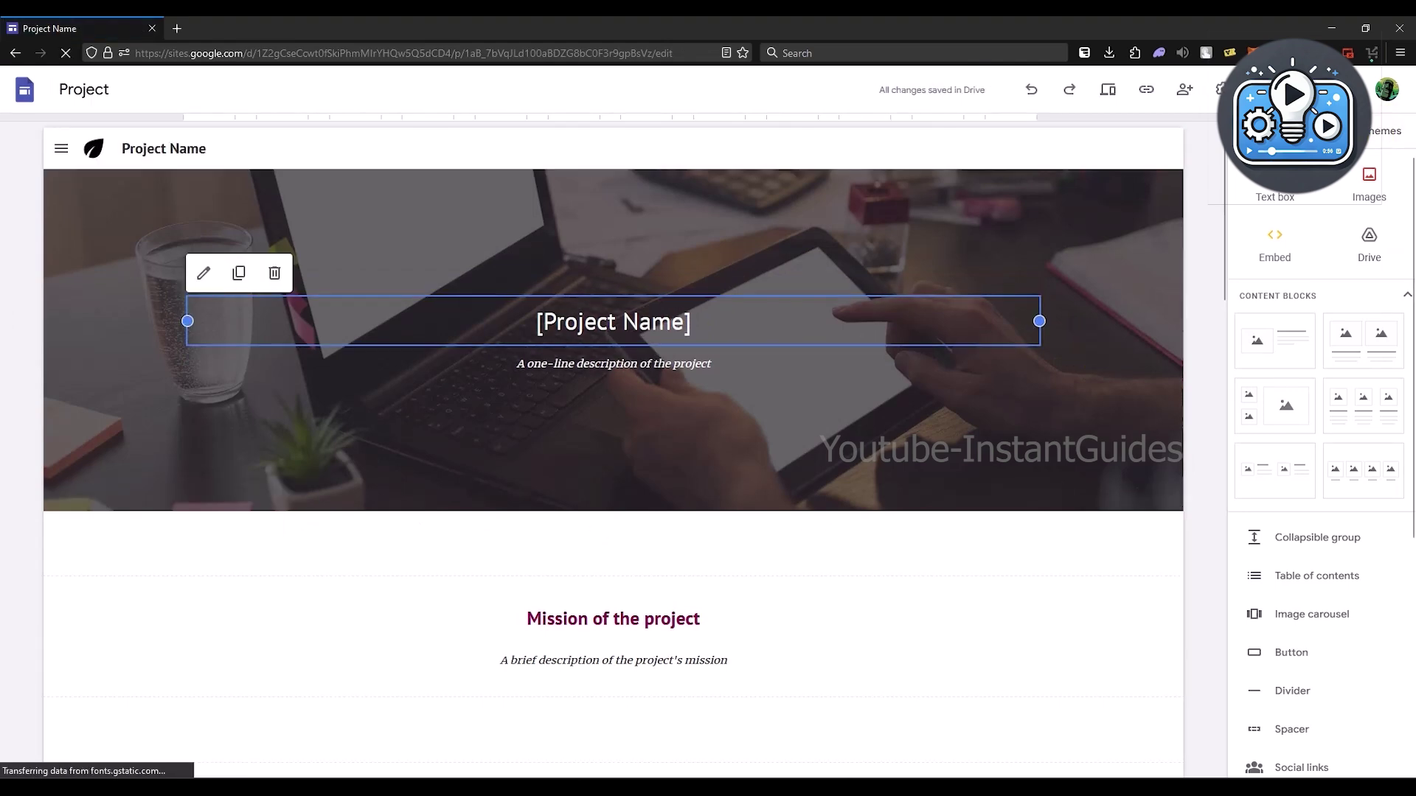
Step: Create a new page named 'Test' with the custom path 'Test-2' from the Pages panel
left_click(1322, 131)
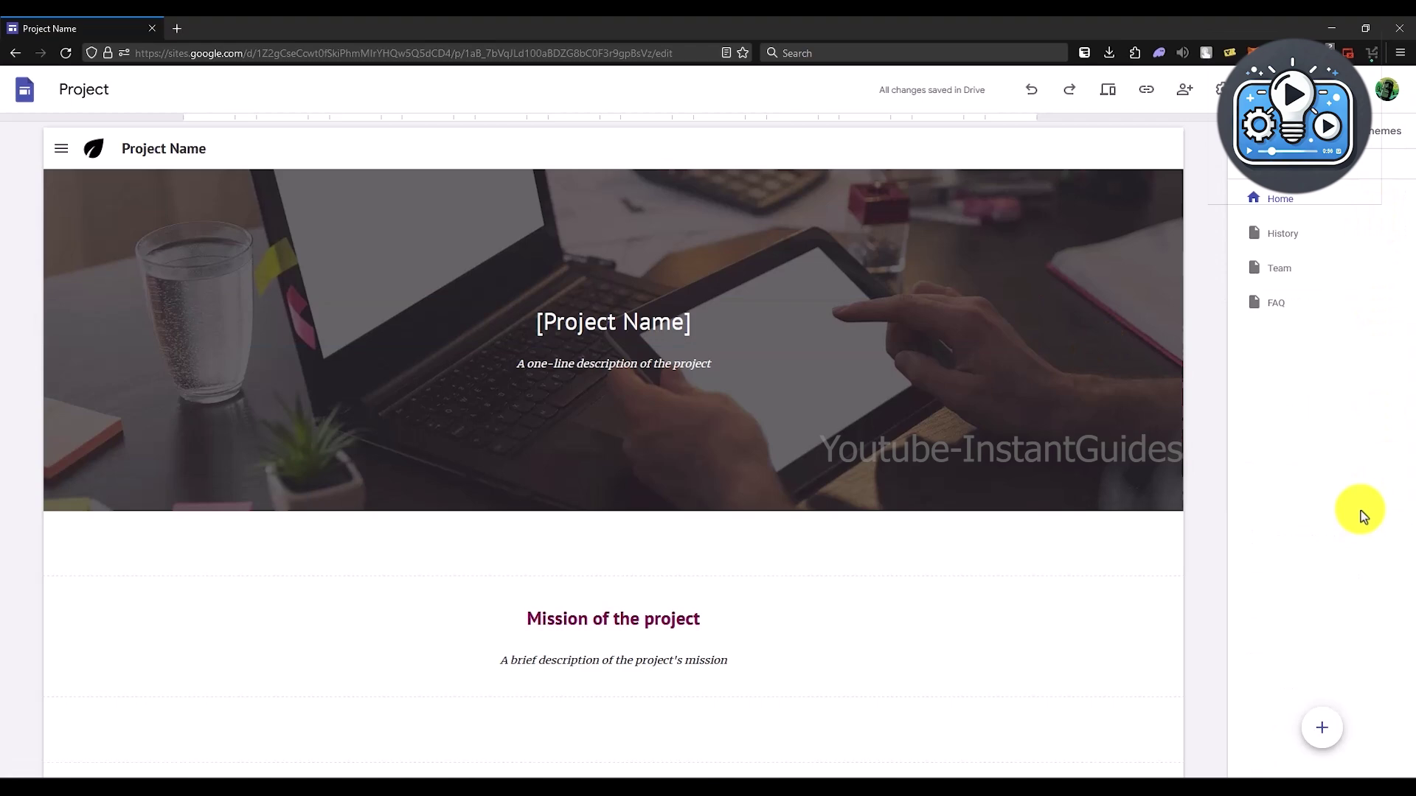
scroll(1100, 497, "down", 5)
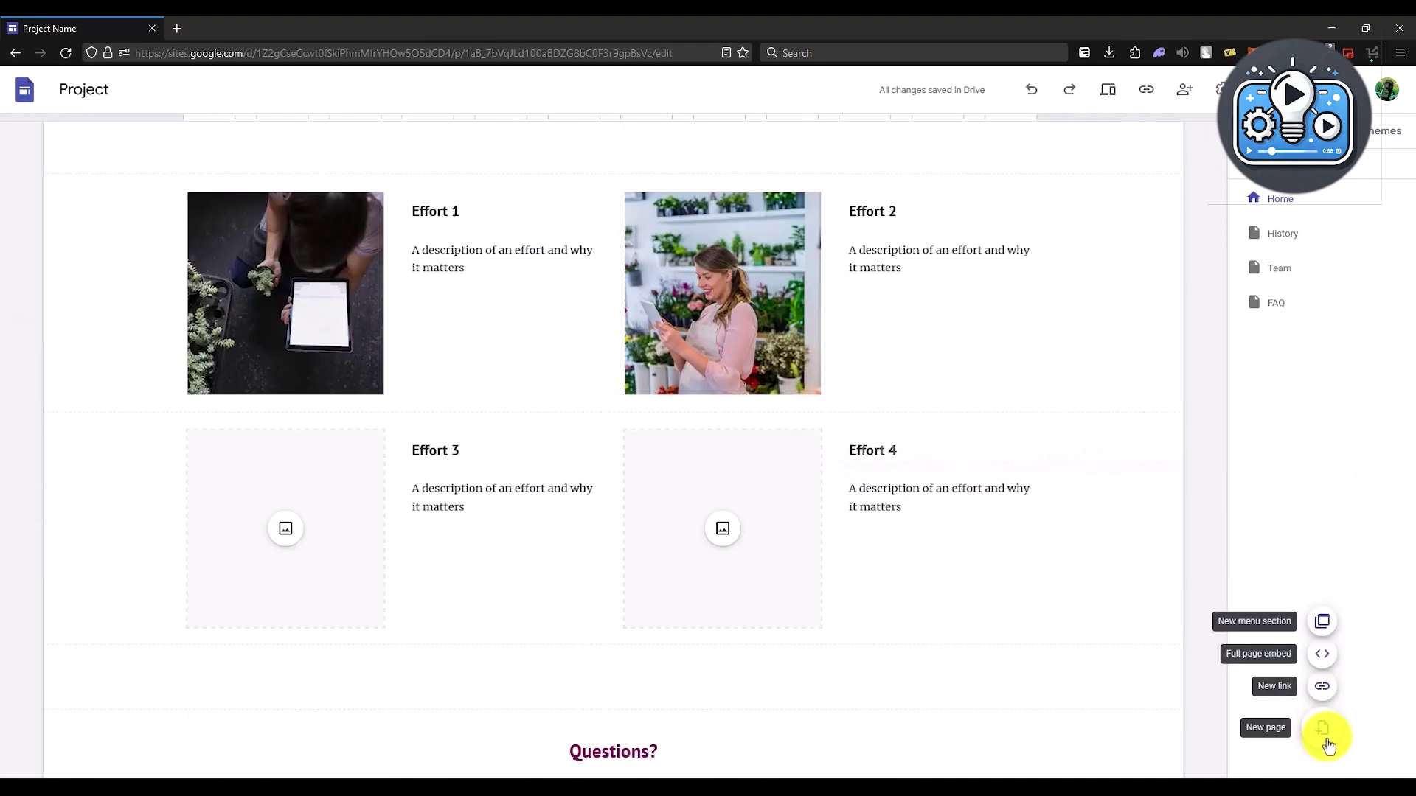
left_click(1331, 738)
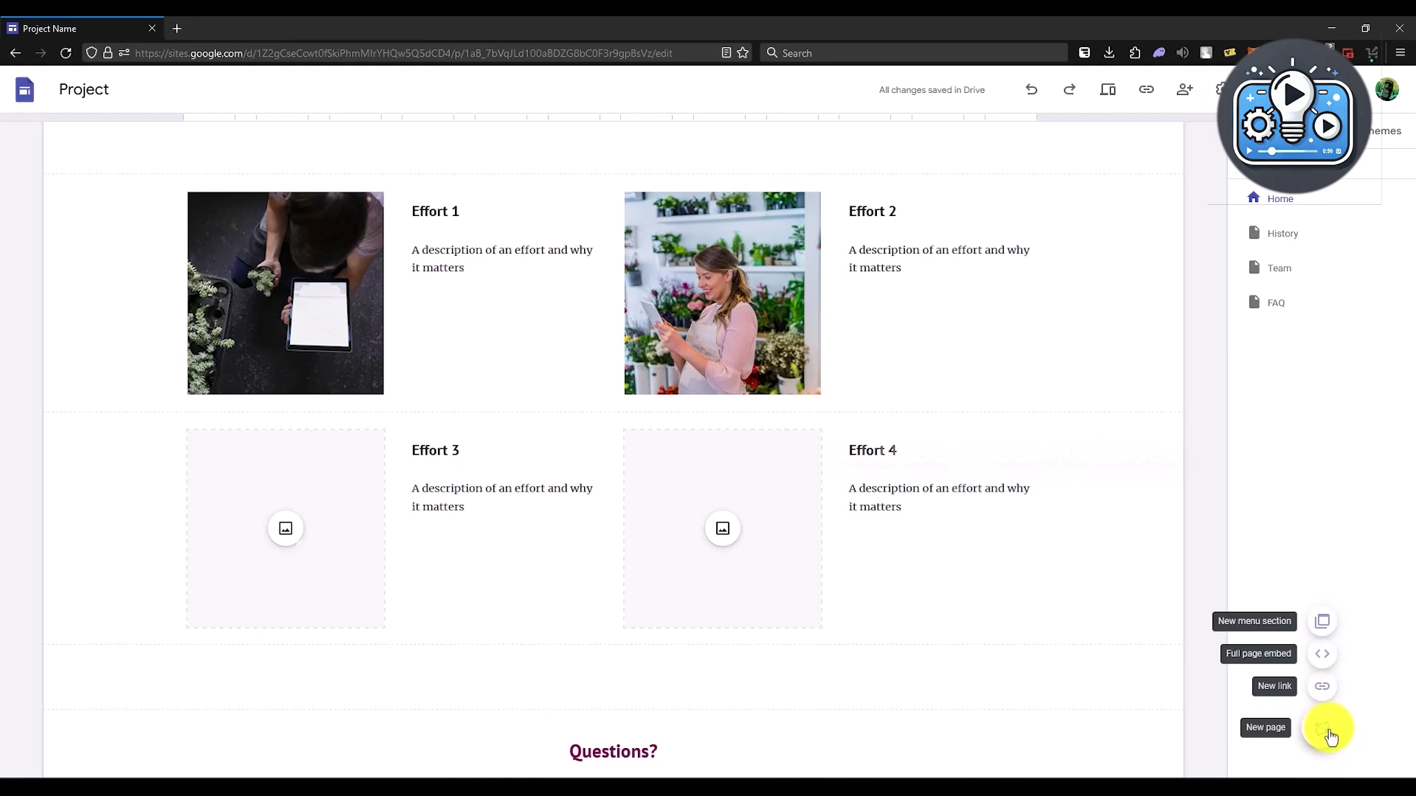
left_click(1328, 736)
type("Test")
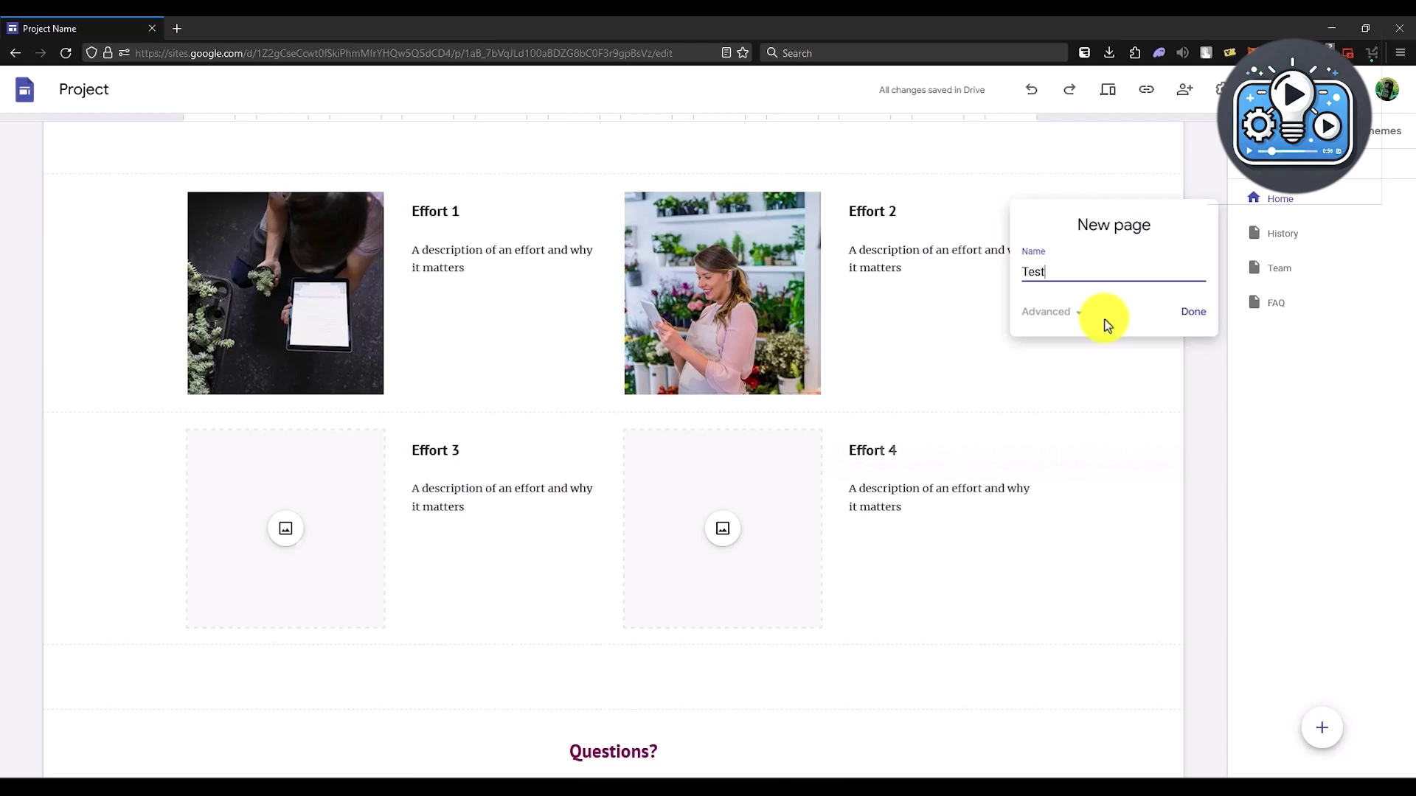
left_click(1064, 315)
type("Test-2")
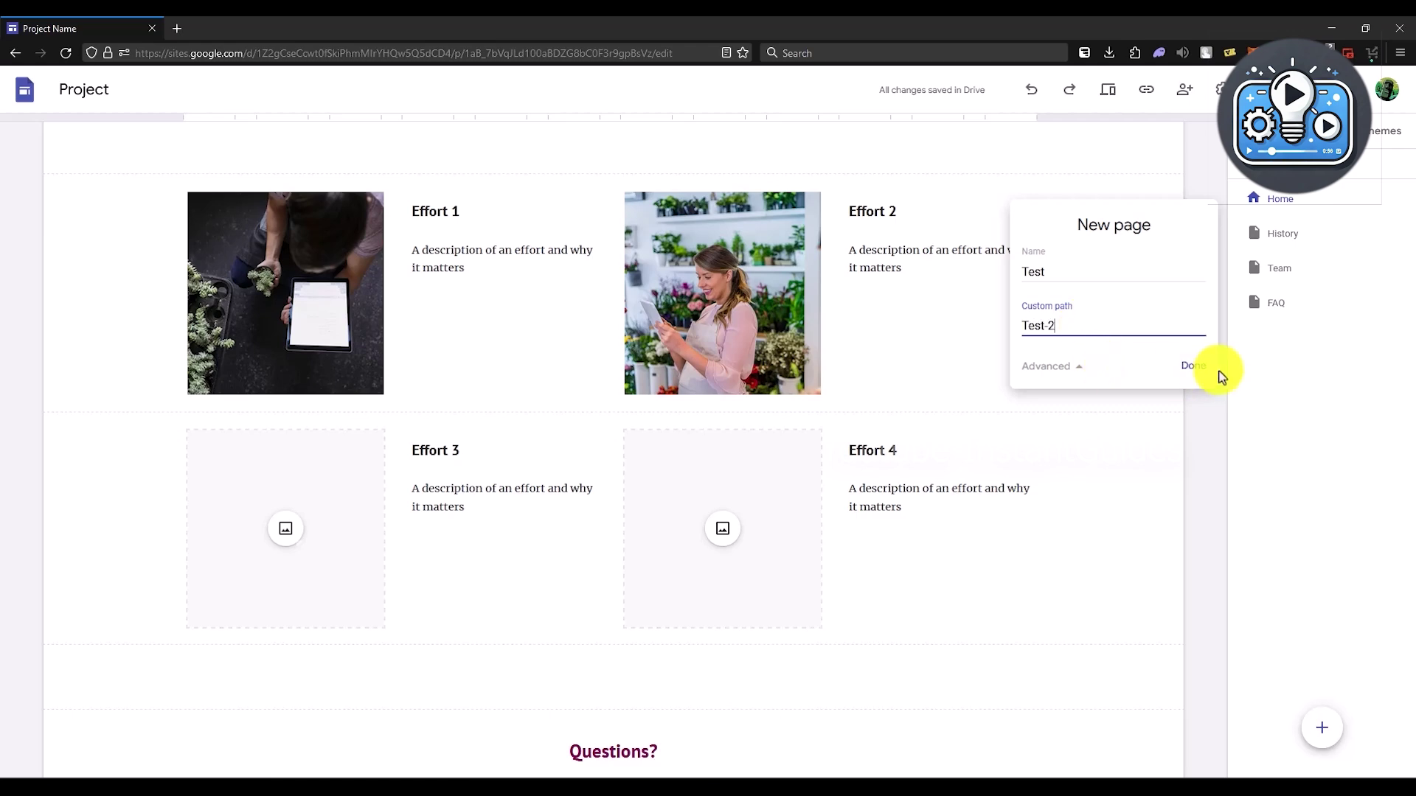
left_click(1194, 367)
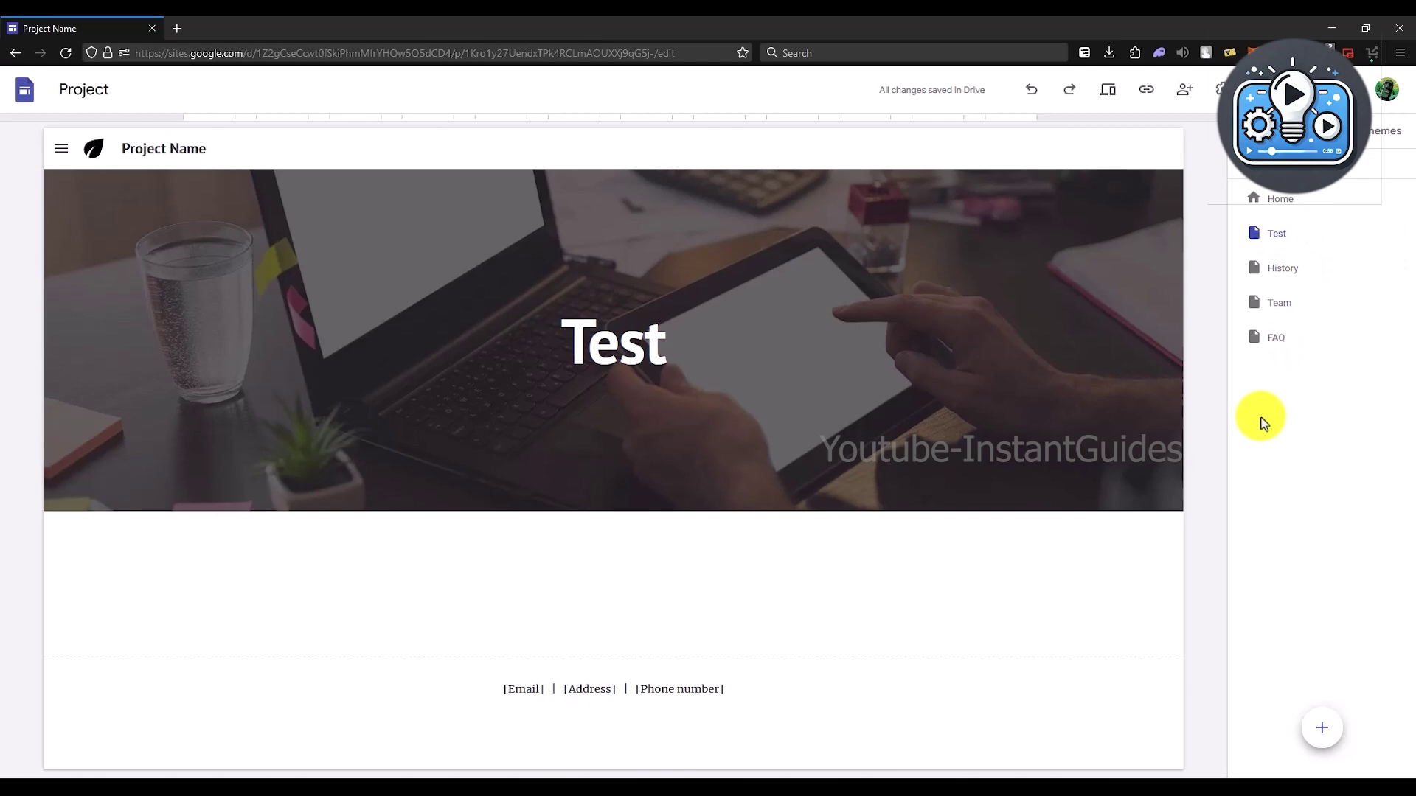
mouse_move(1118, 329)
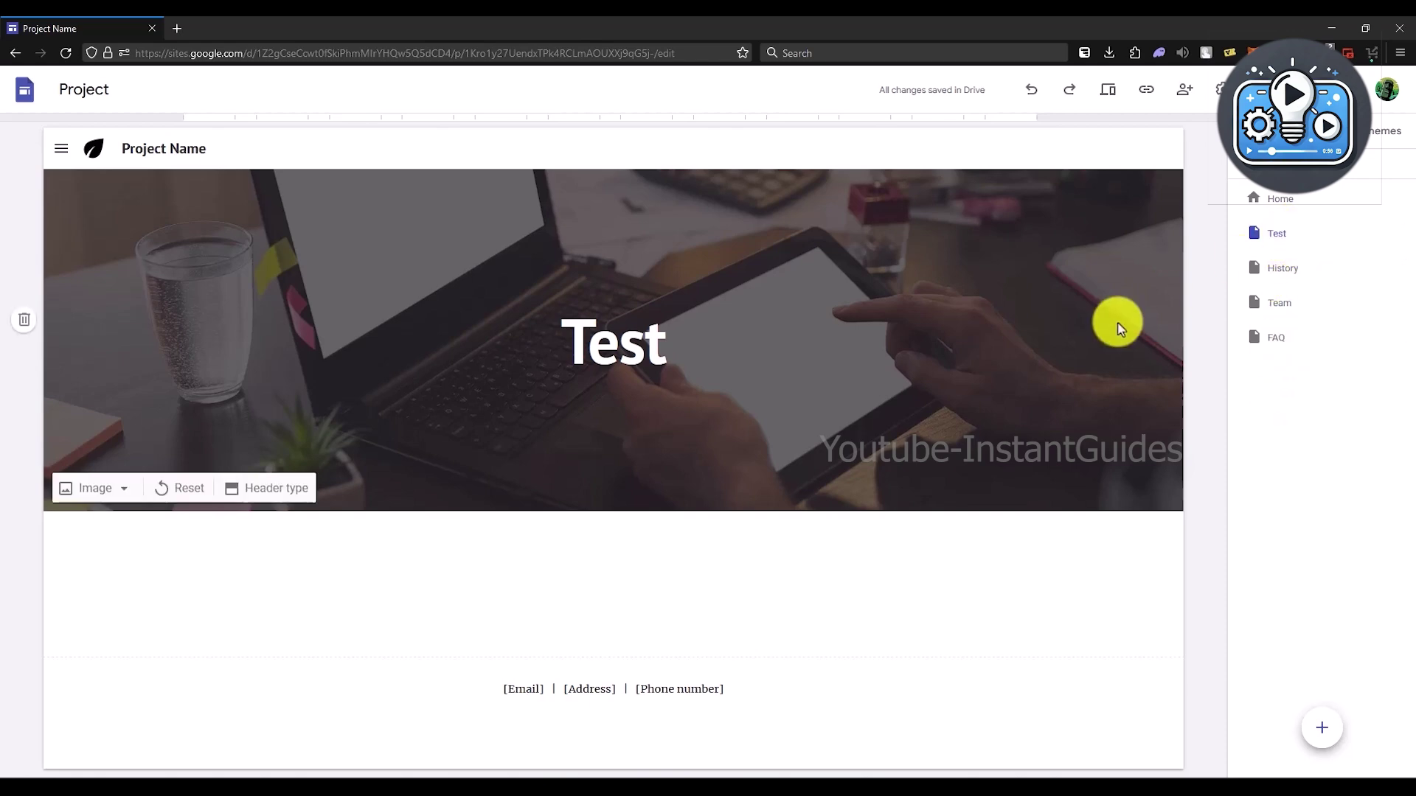
left_click(1258, 233)
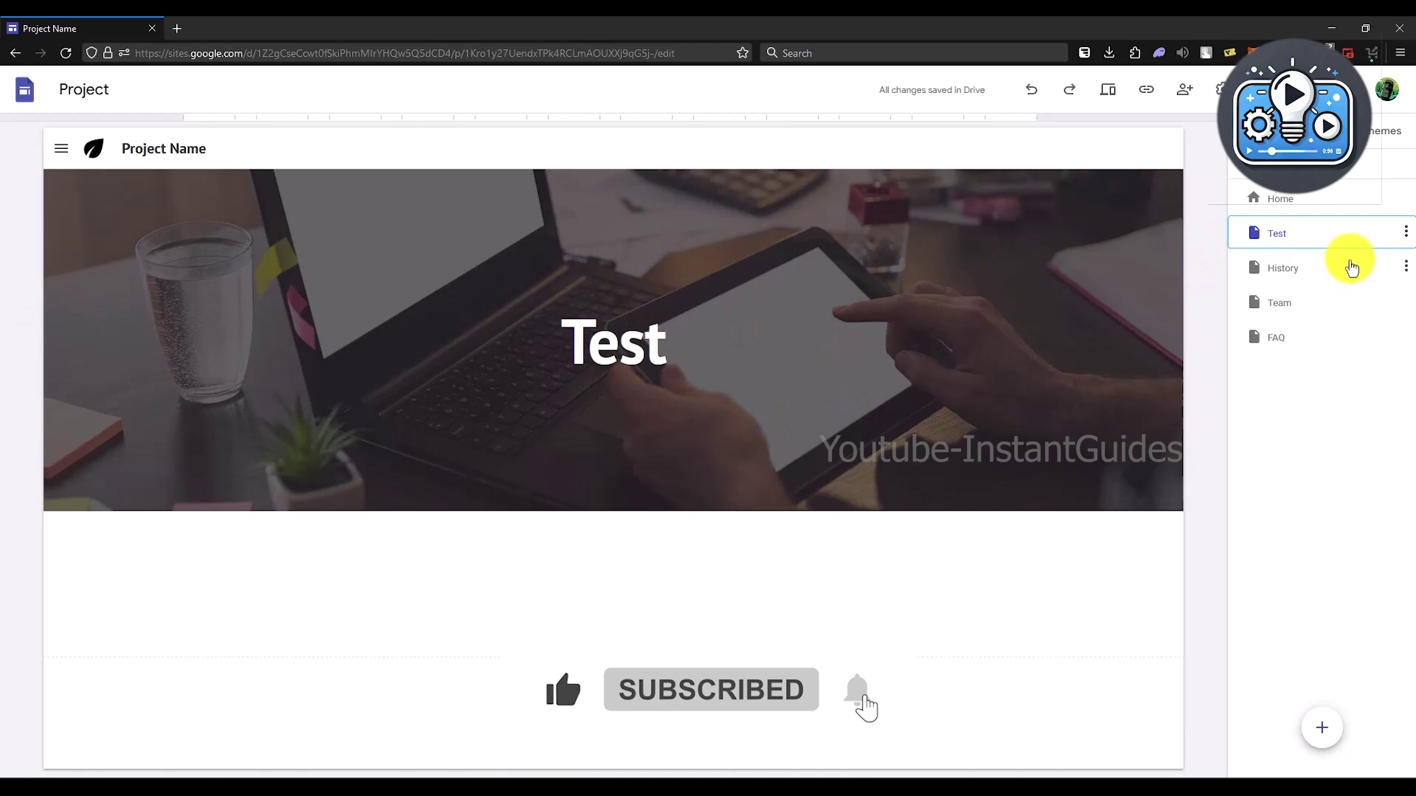
left_click(1322, 268)
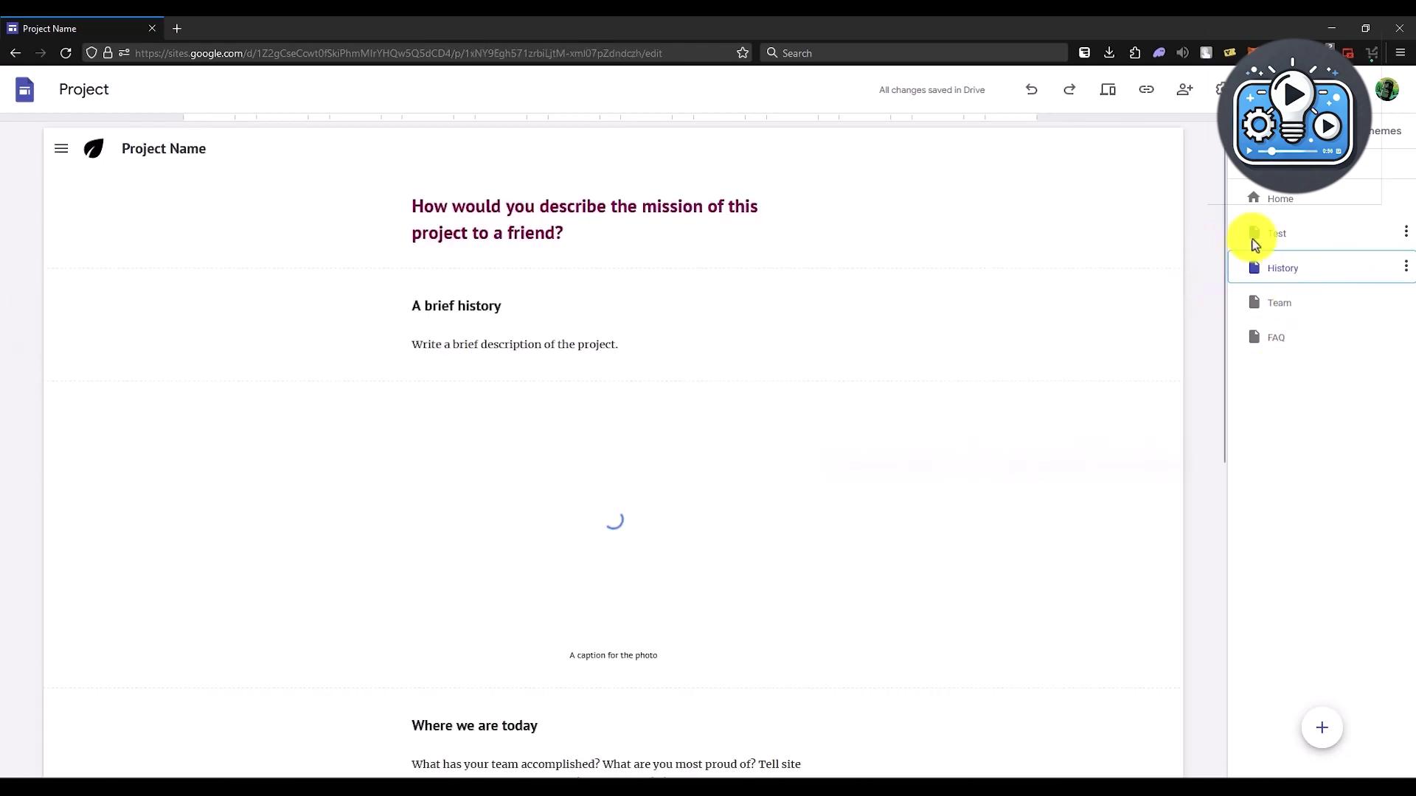
left_click(1286, 238)
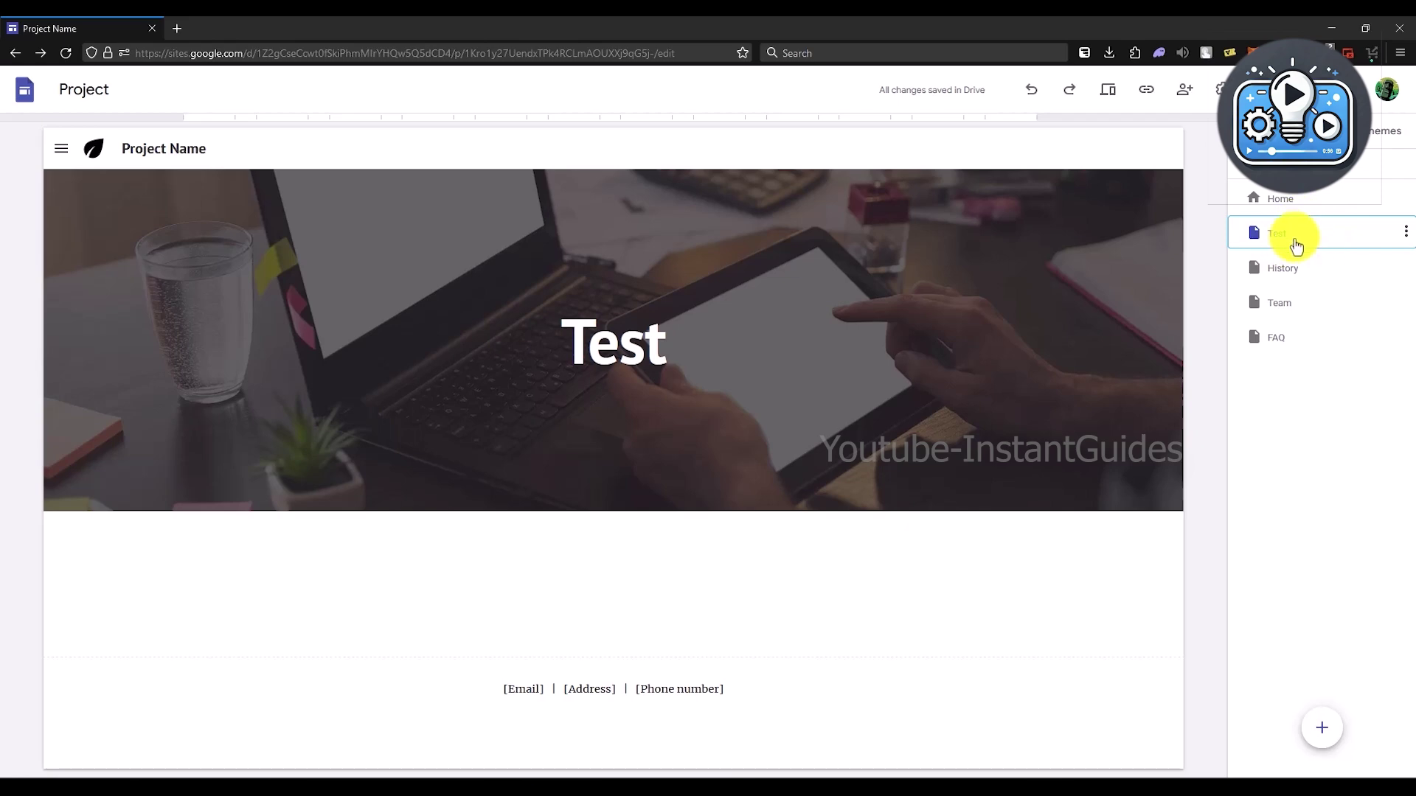
Step: Drag Test above Home in the Pages list, check the order in the navigation menu, then reopen Test
left_click_drag(1295, 252, 1299, 348)
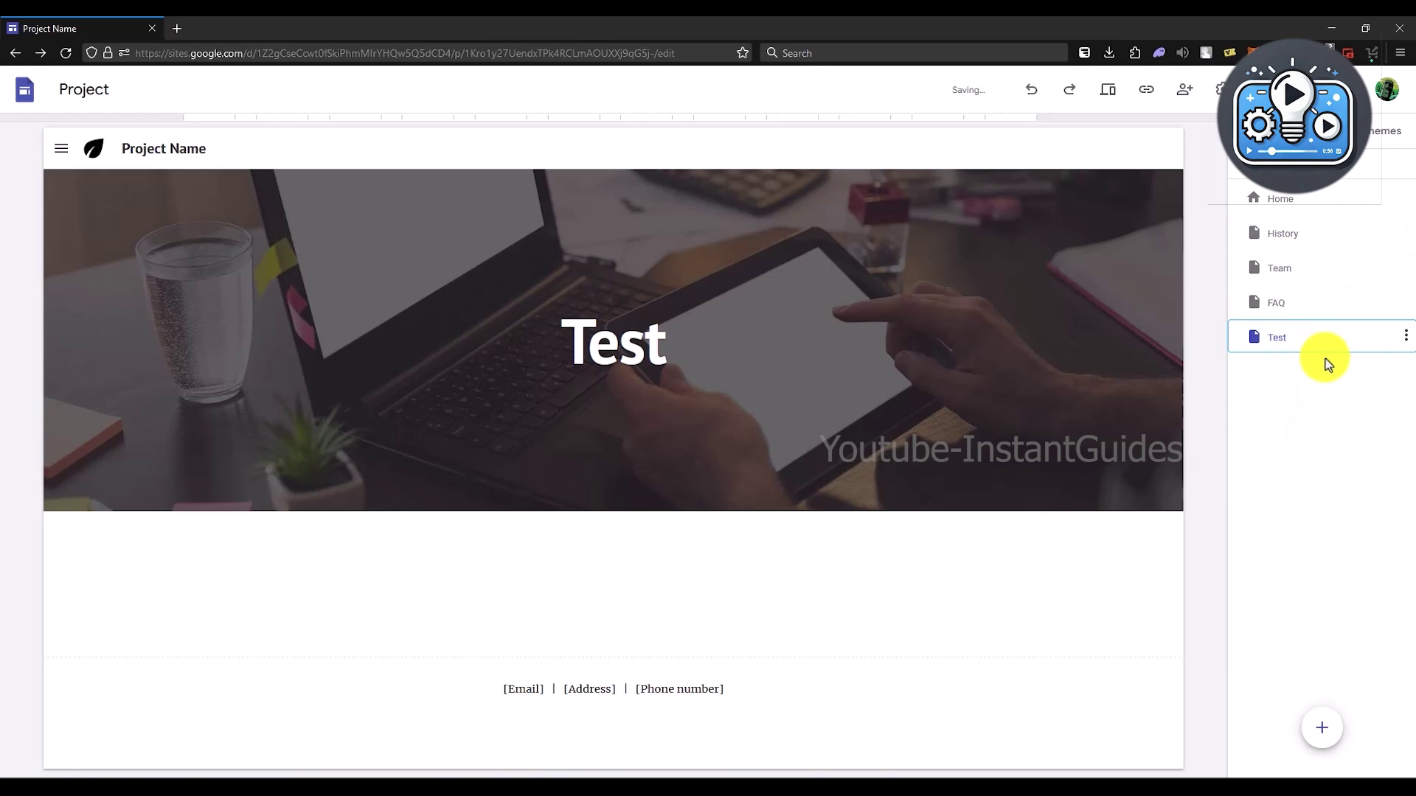
left_click_drag(1292, 348, 1278, 201)
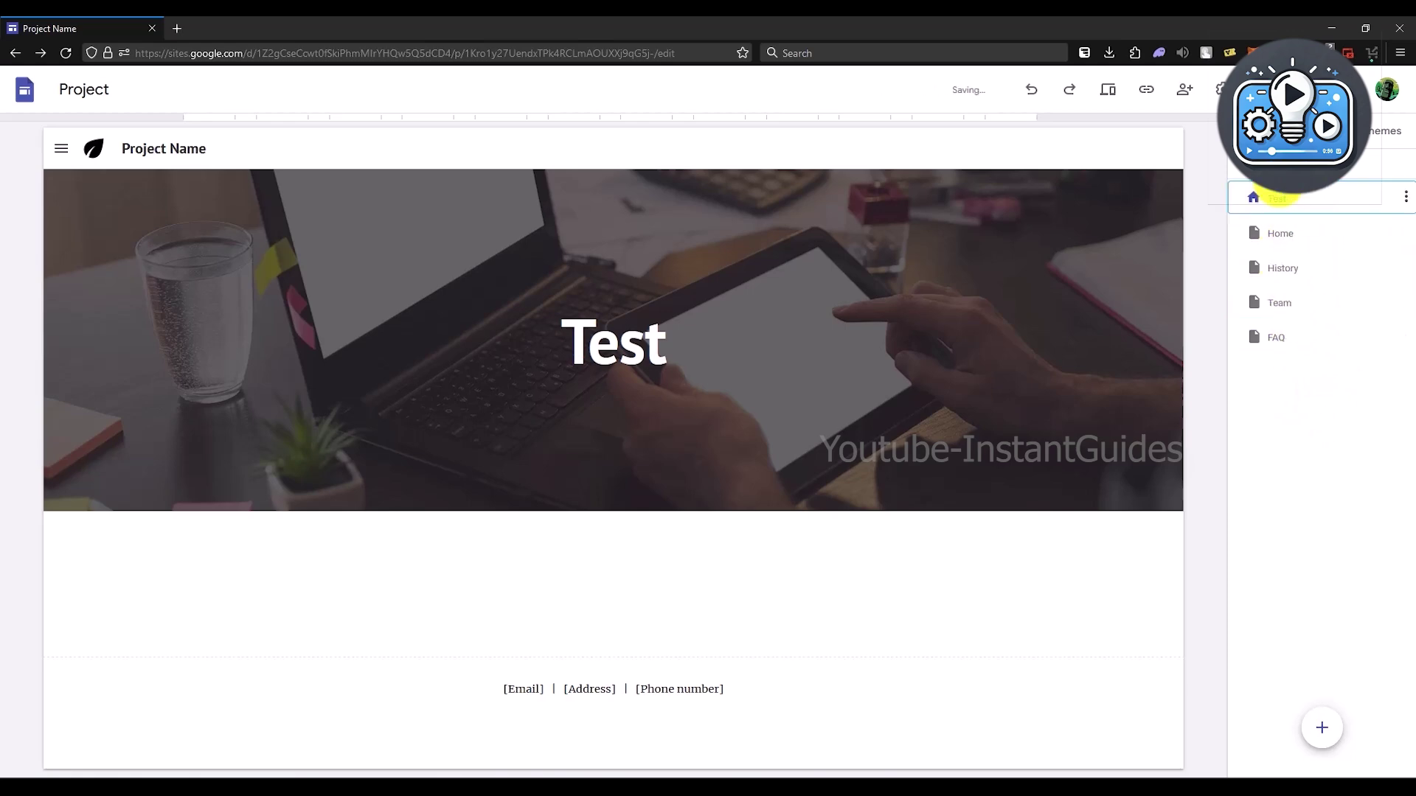
left_click(61, 149)
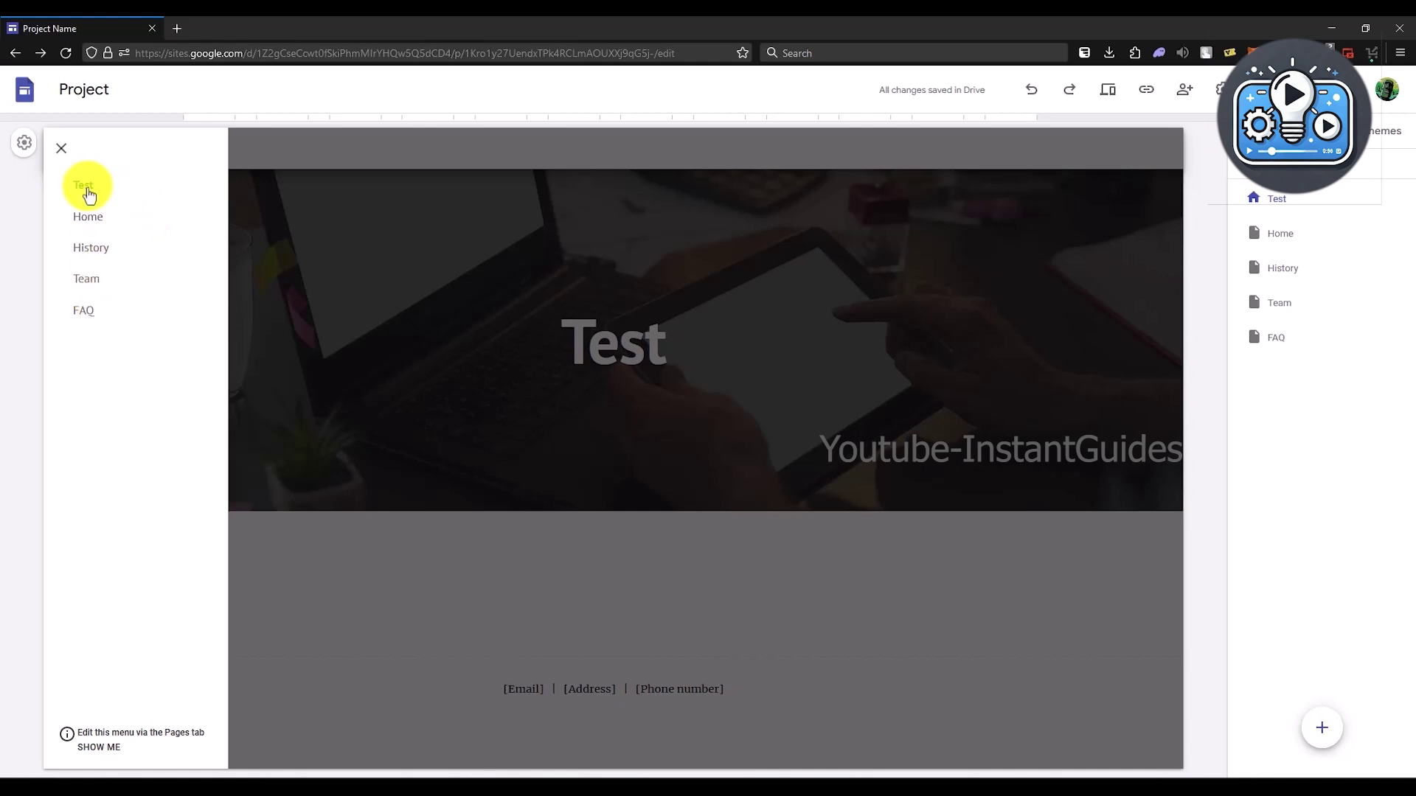
left_click(80, 217)
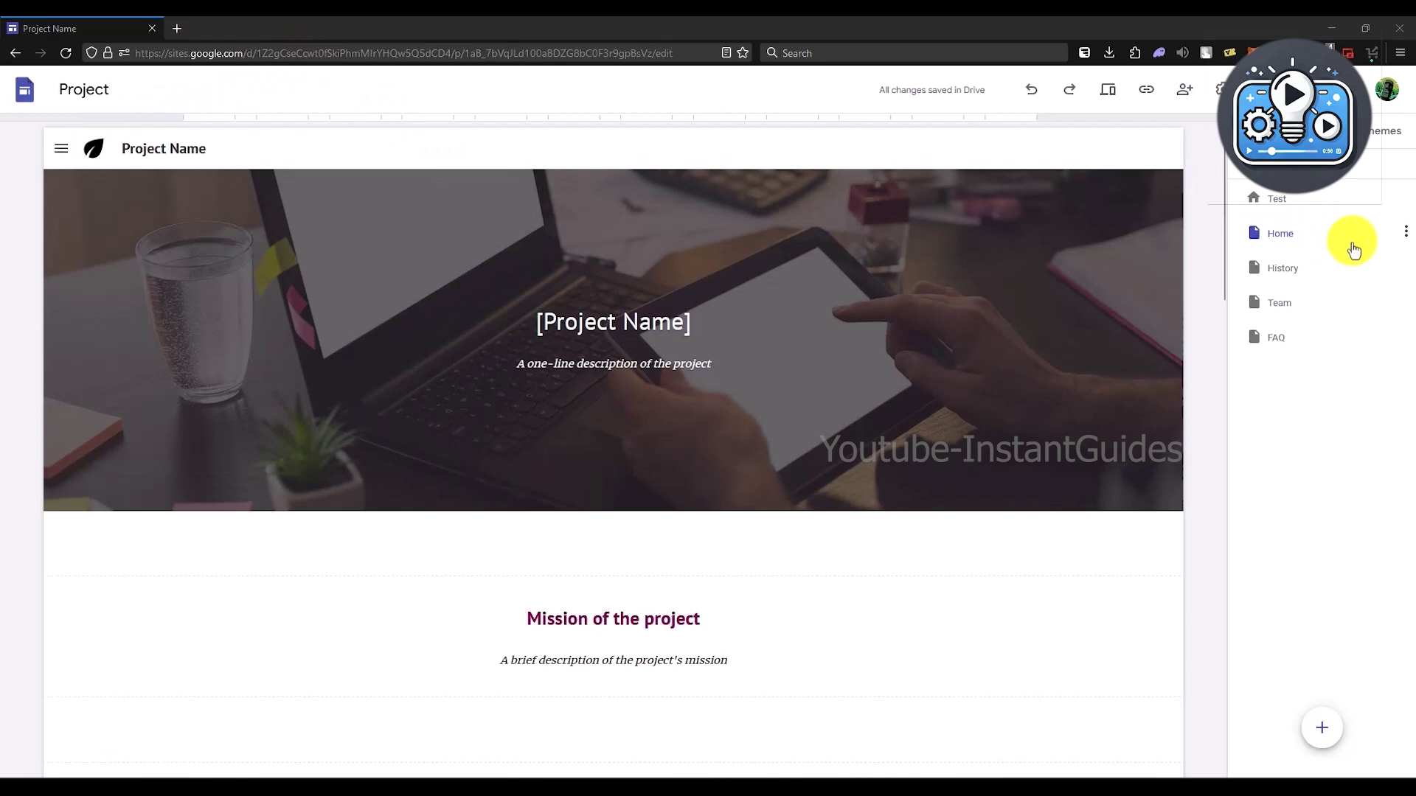
mouse_move(94, 148)
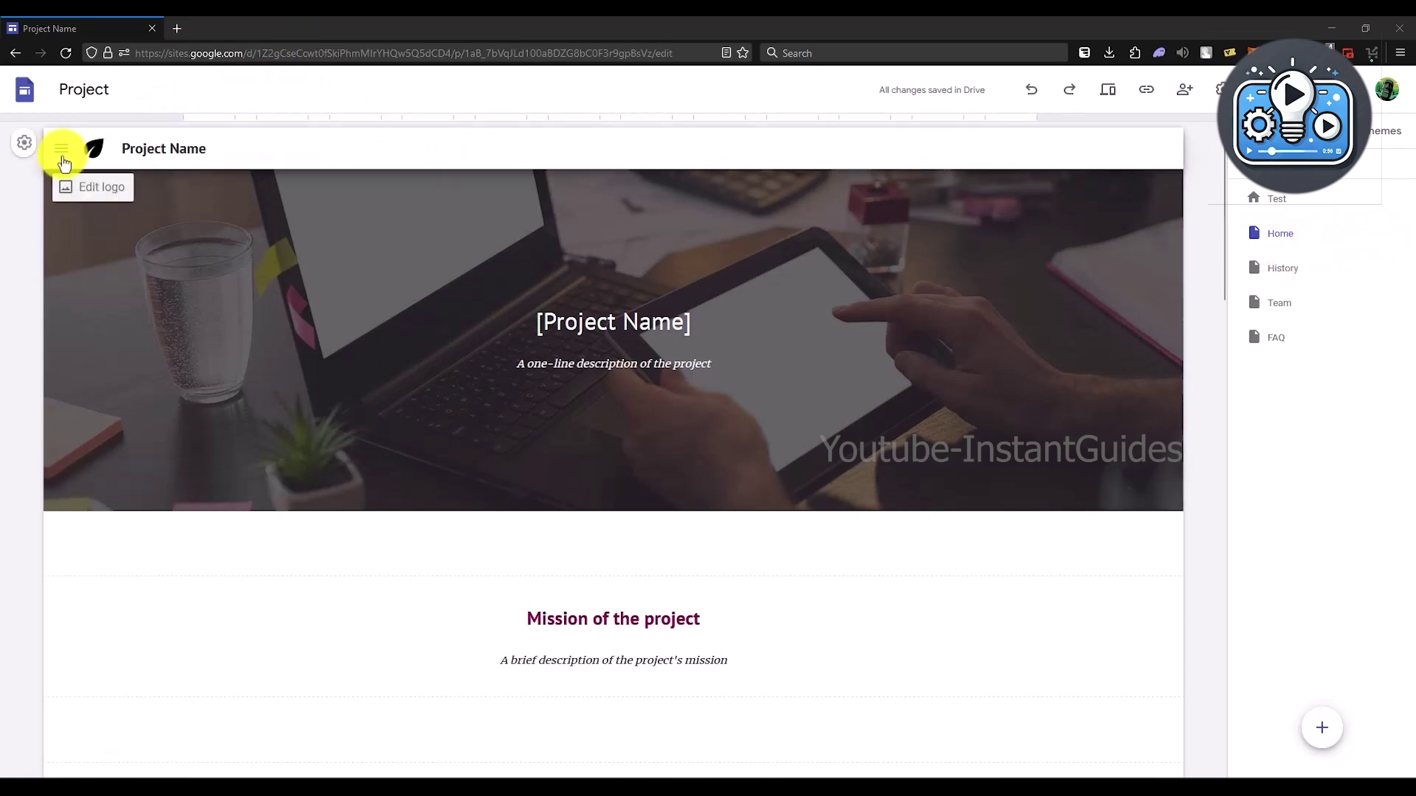
left_click(61, 149)
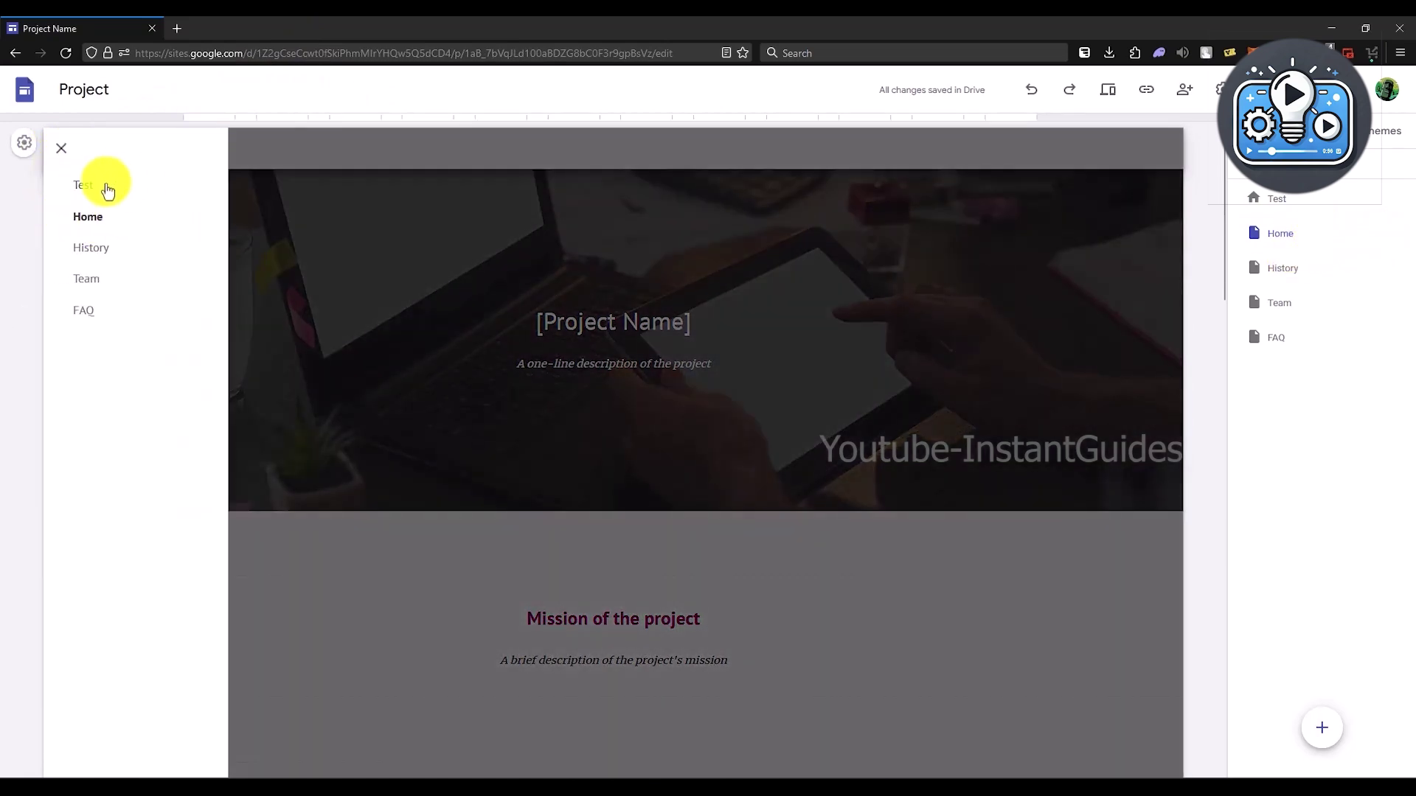
left_click(963, 133)
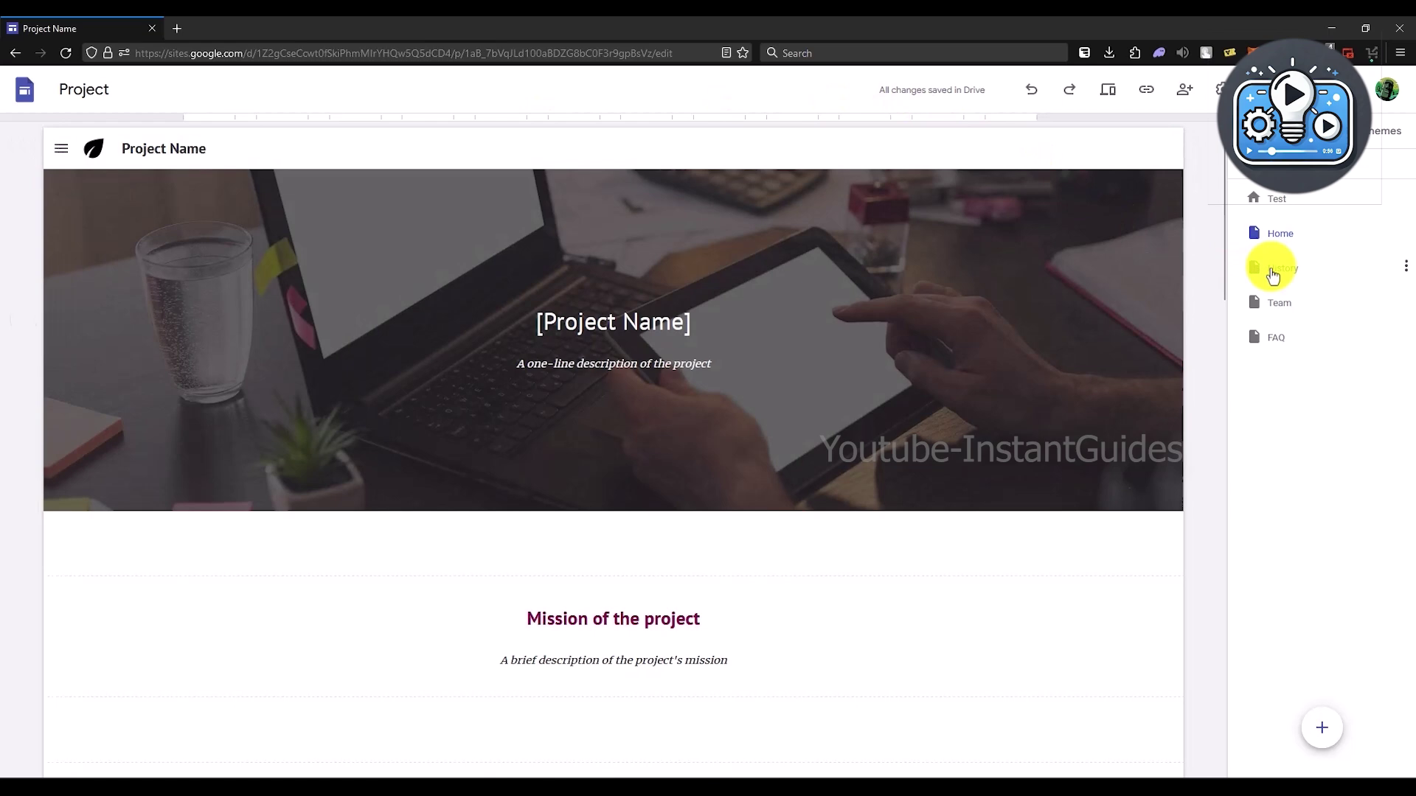
left_click(1289, 202)
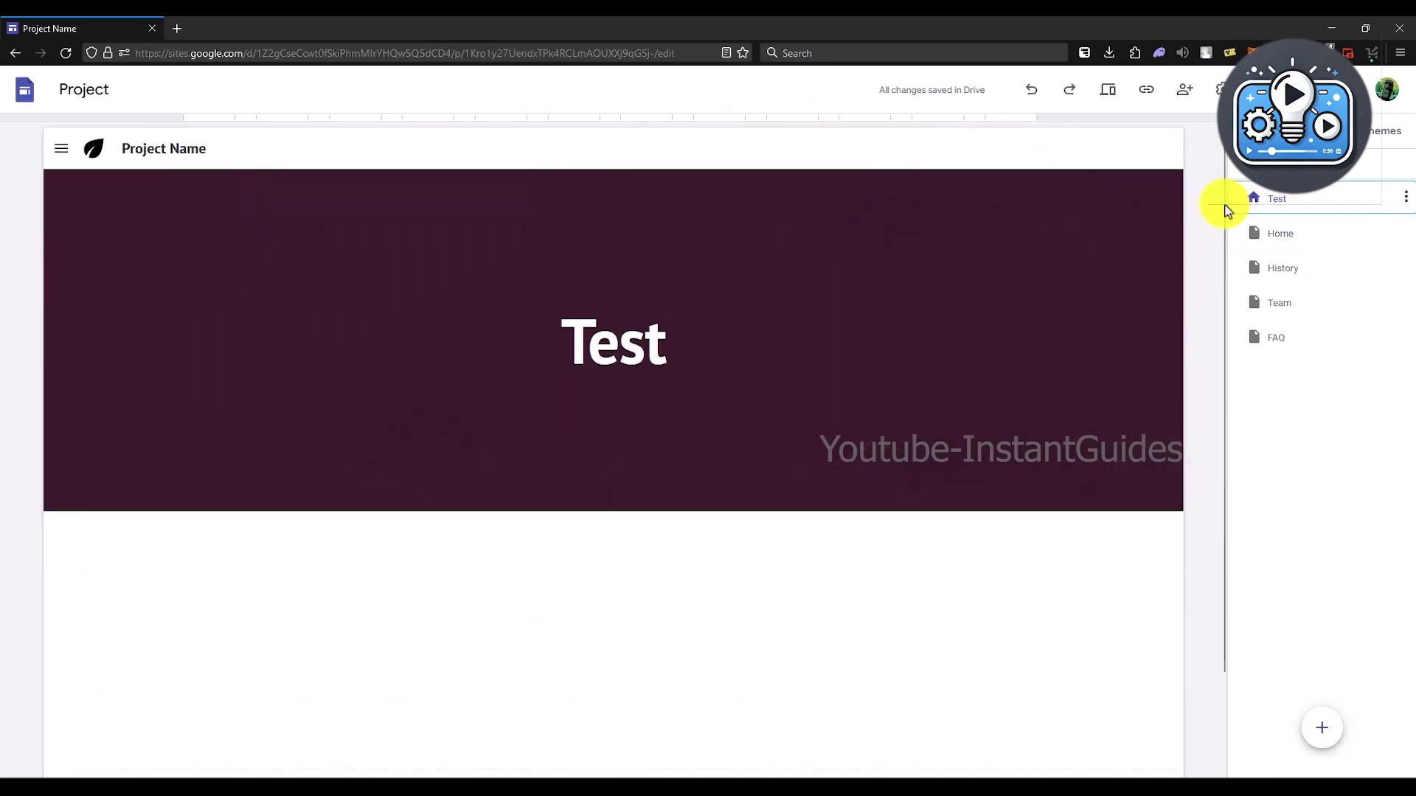
Step: Add a subpage named 'Test-2' under Test using Test's three-dot menu
left_click(1404, 205)
key("Escape")
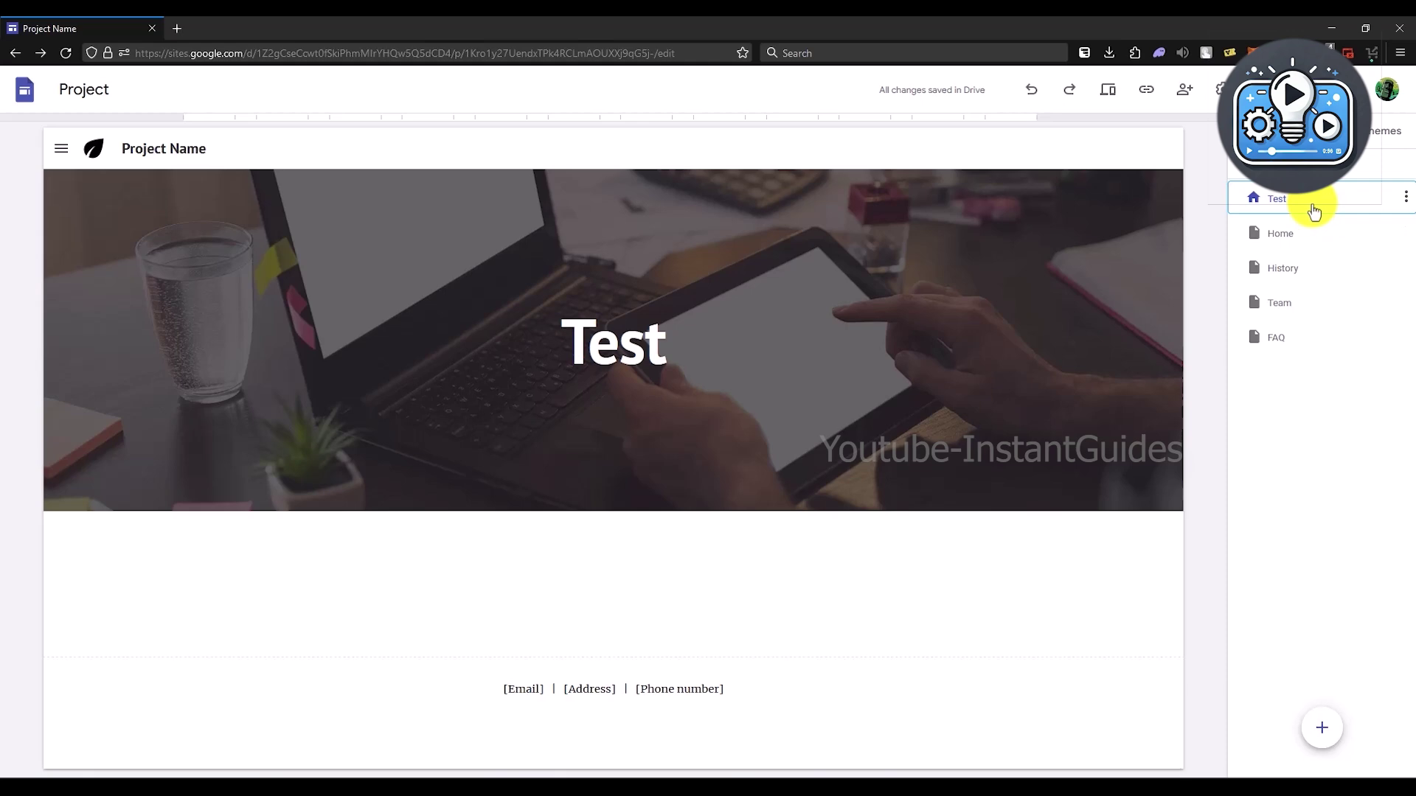
left_click(1407, 203)
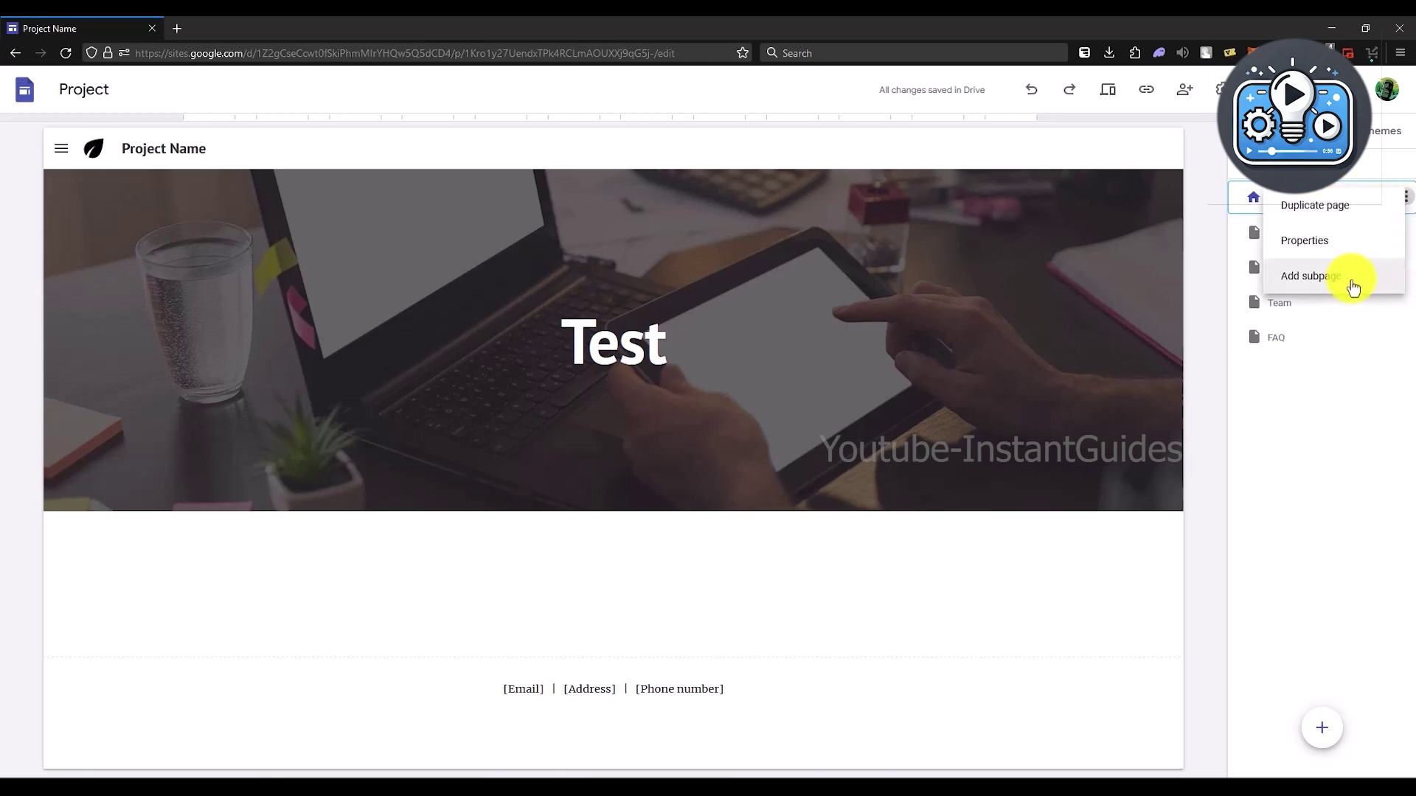
left_click(1340, 277)
type("Test-2")
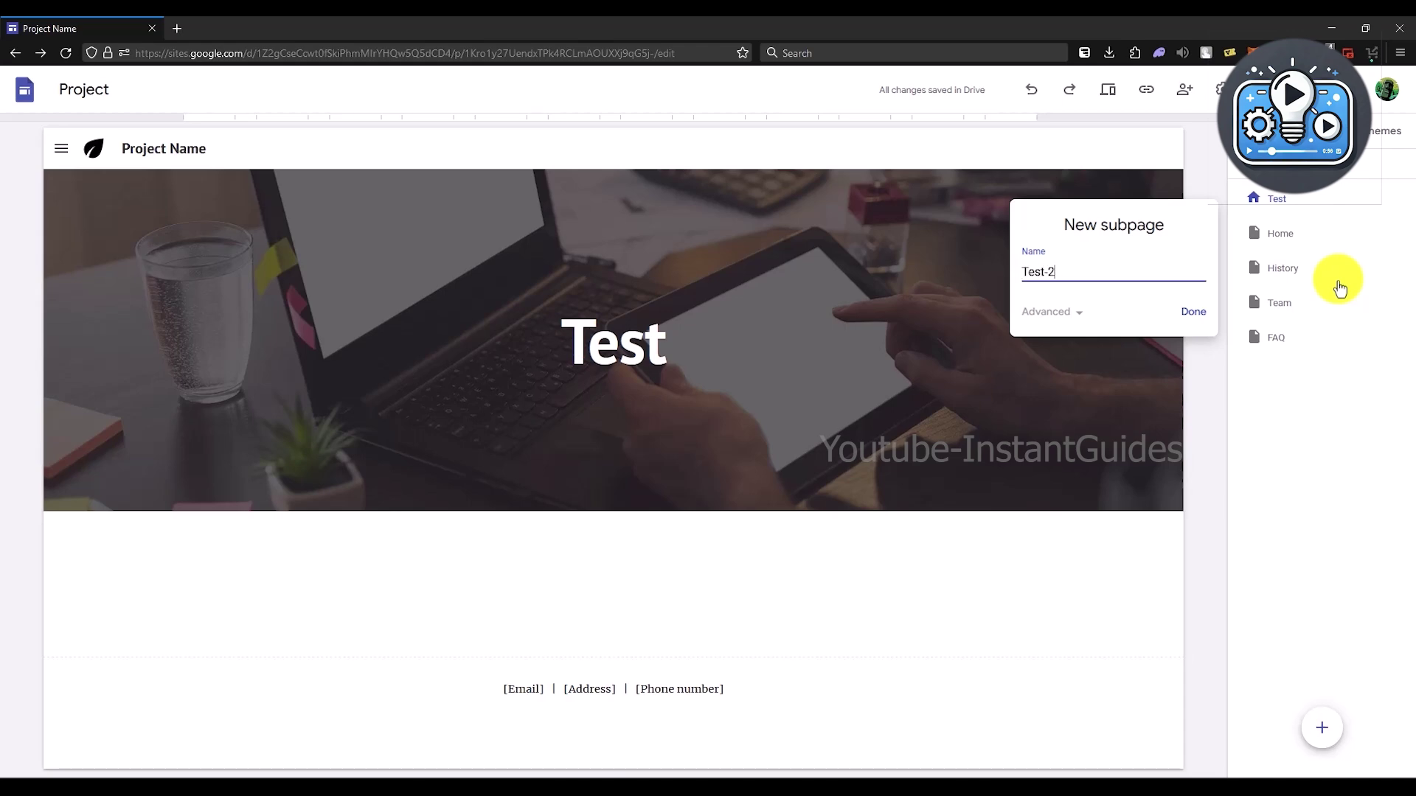
left_click(1195, 313)
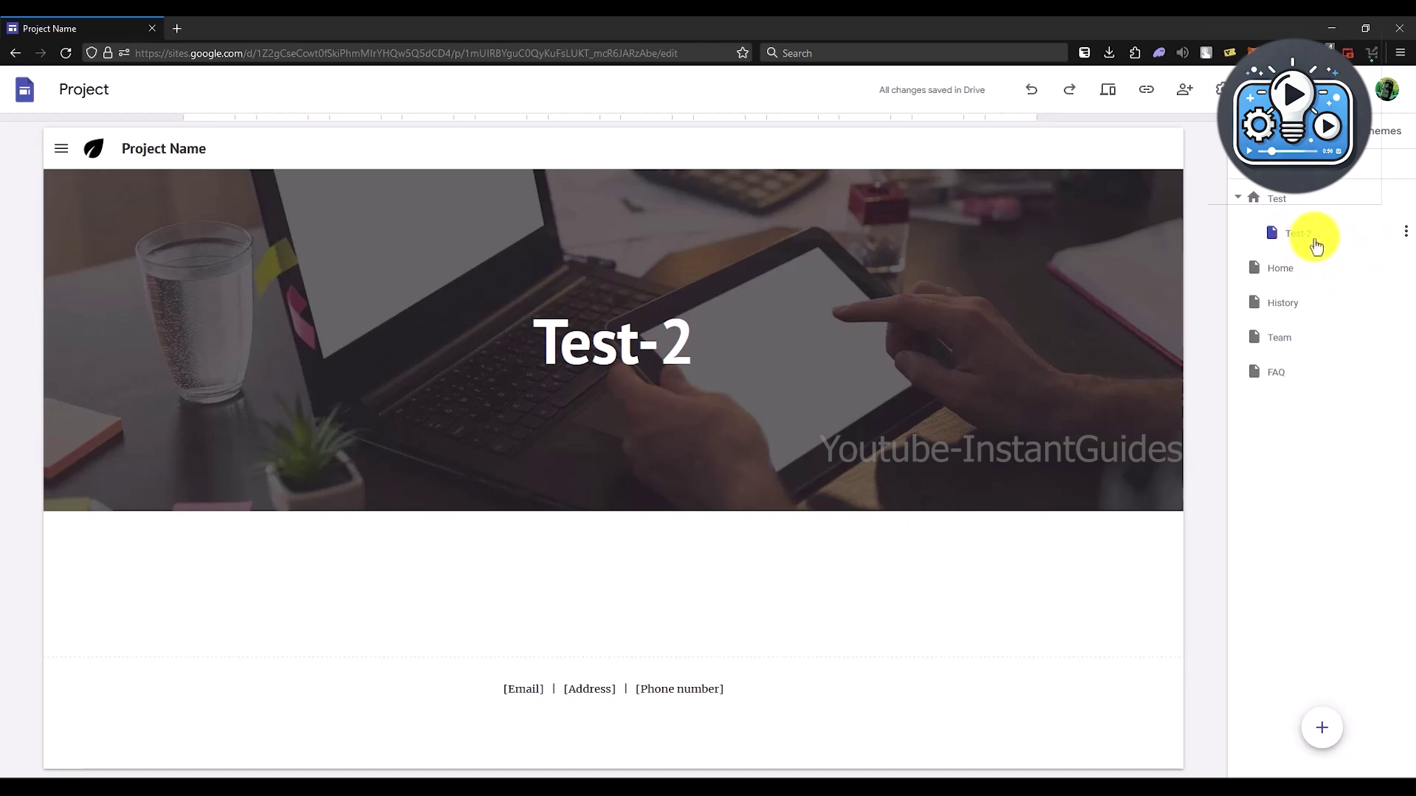
Step: Open the site header's hamburger menu and expand Test to reveal Test-2
left_click(58, 147)
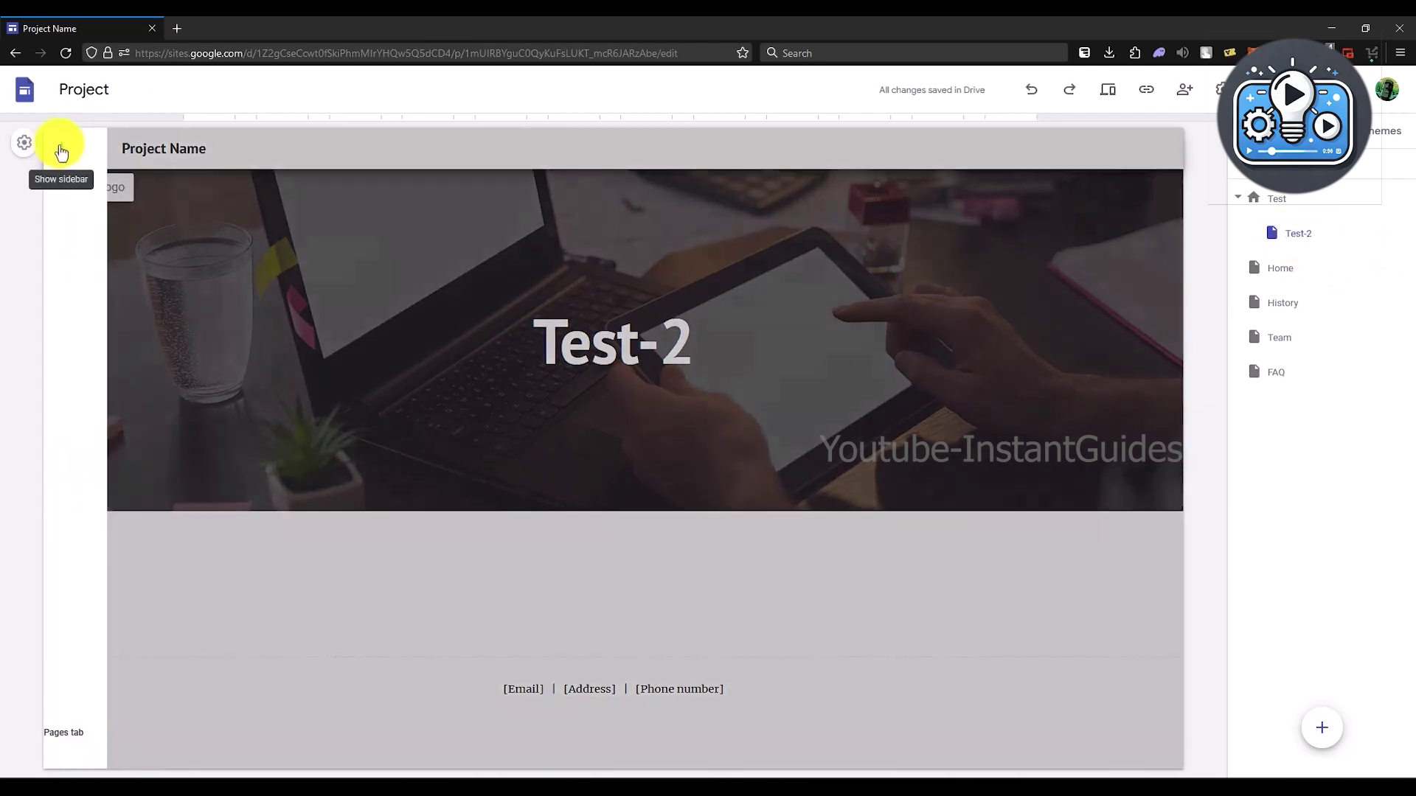
left_click(62, 188)
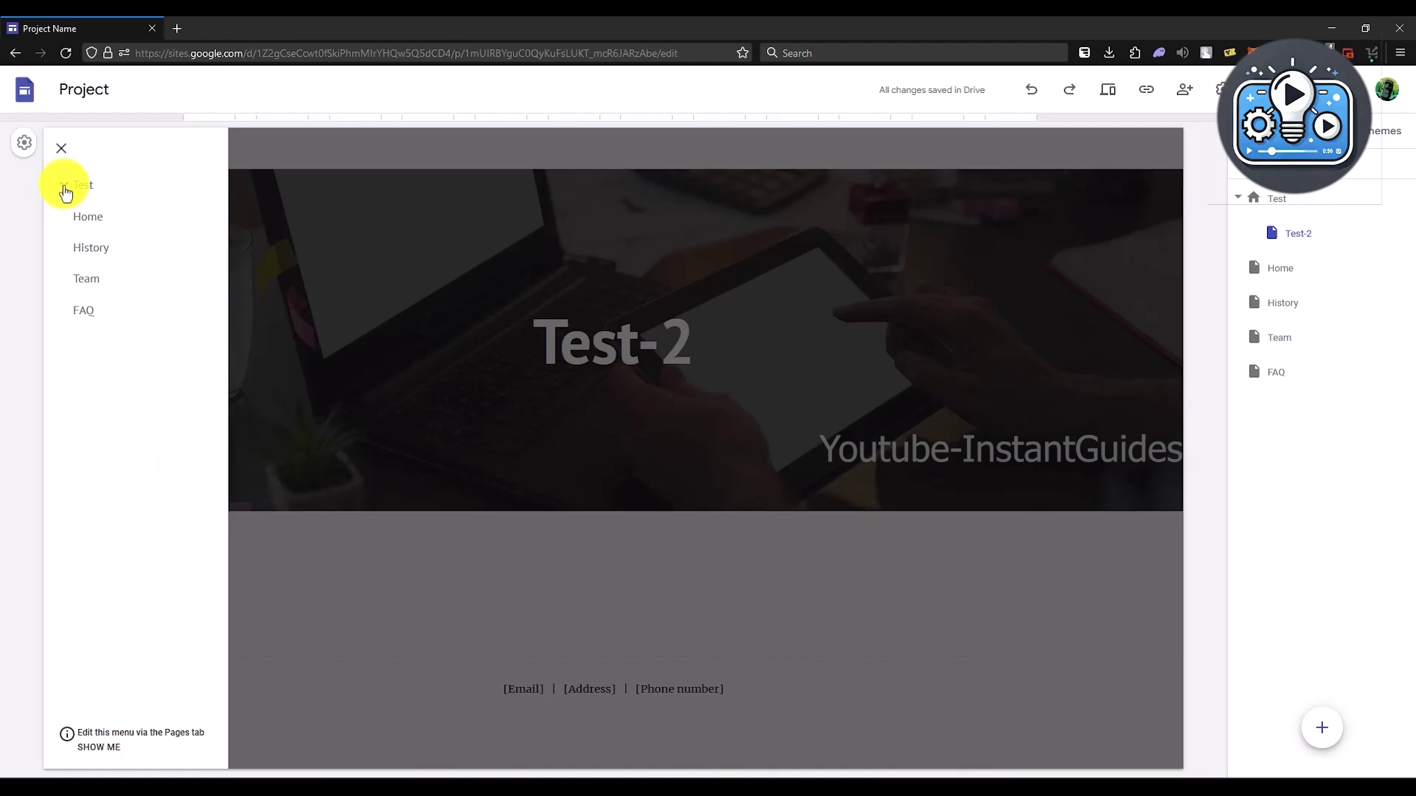
left_click(63, 194)
left_click(63, 191)
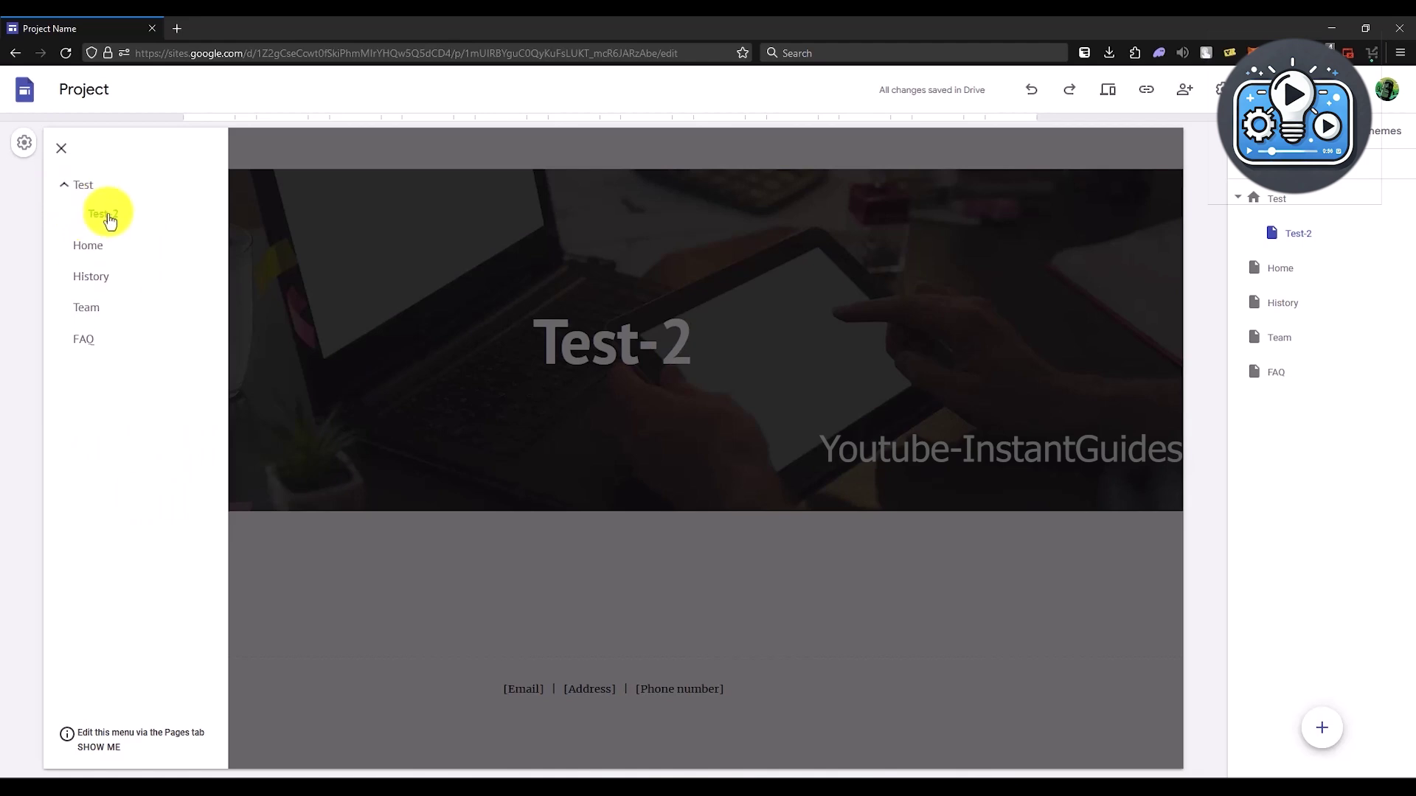